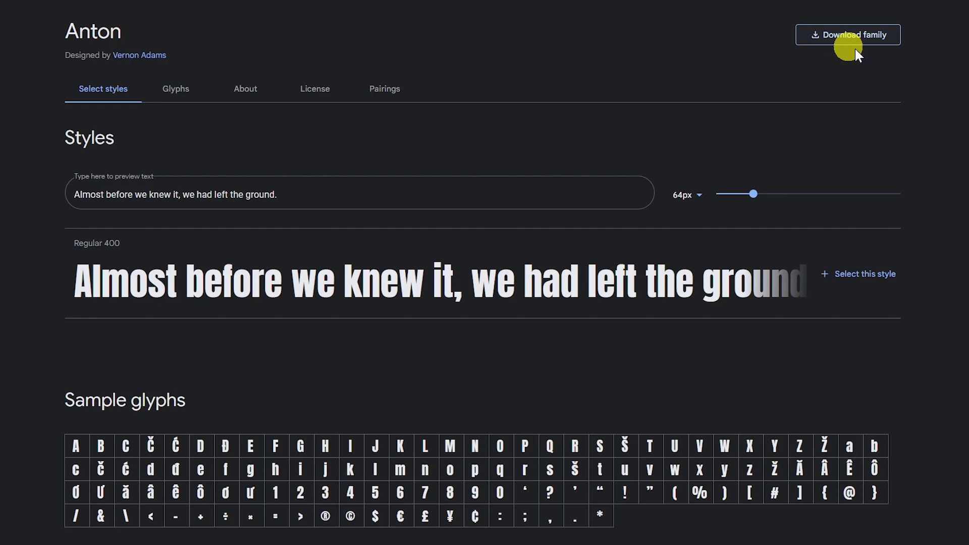
# Step: Download the whole Anton font family from Firefox and save Anton.zip to the Downloads folder
pyautogui.click(871, 40)
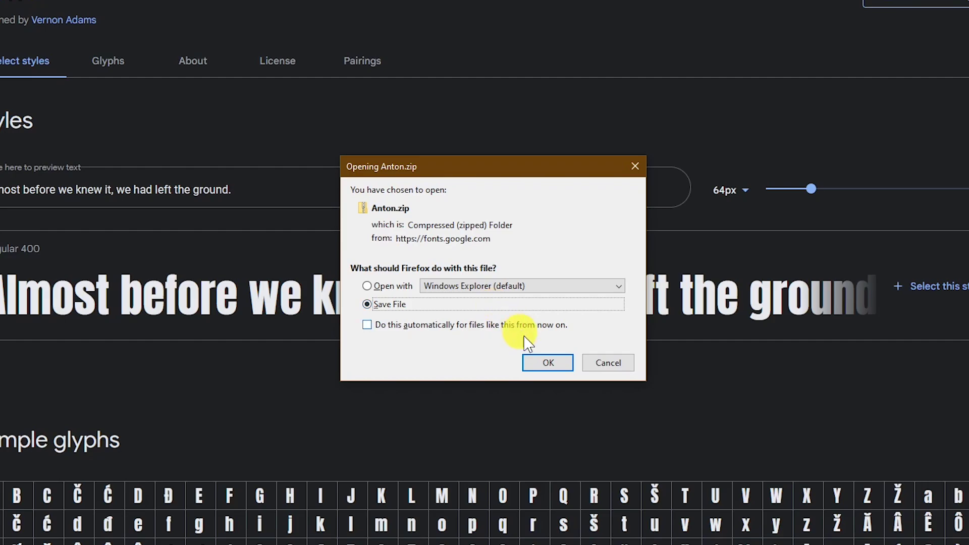
pyautogui.click(546, 364)
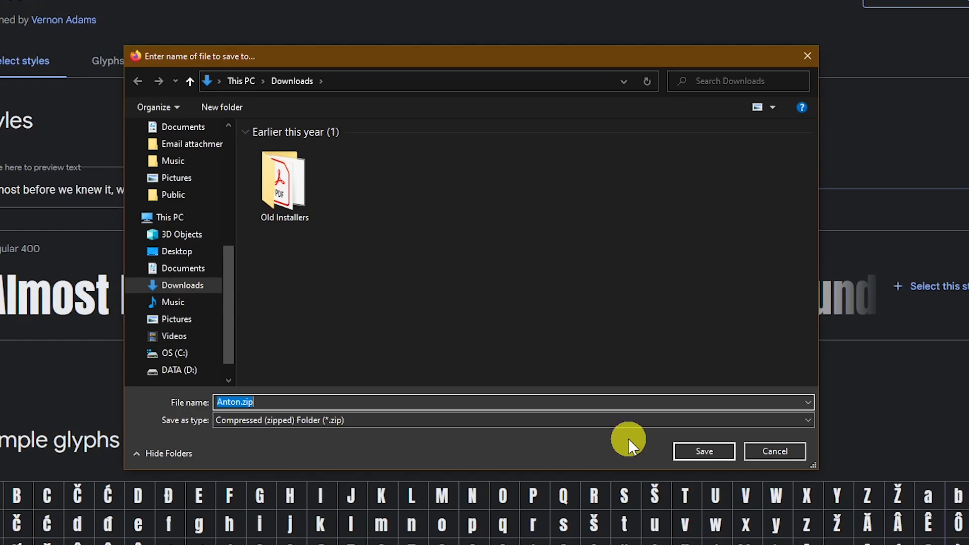
pyautogui.click(725, 452)
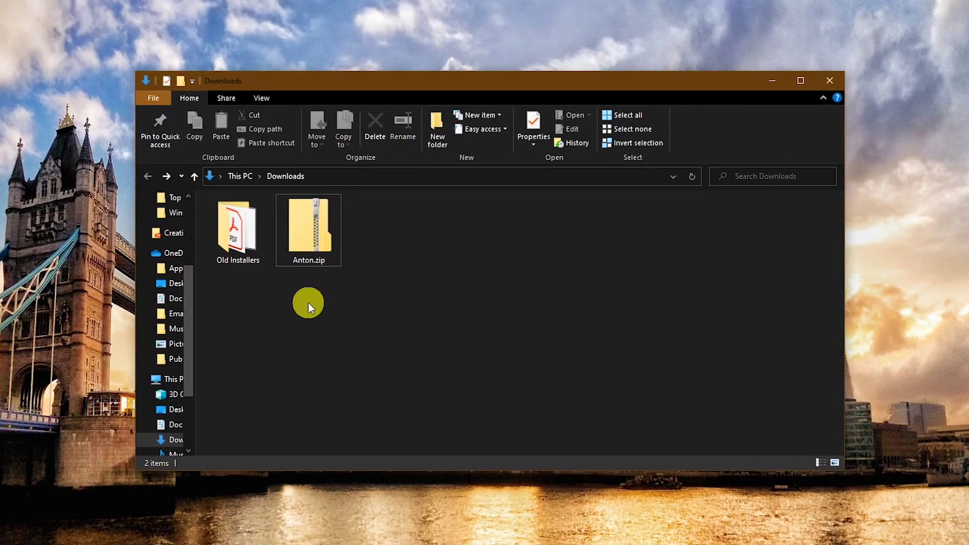
# Step: Extract all of Anton.zip into a new Anton folder beside it in Downloads
pyautogui.rightClick(306, 227)
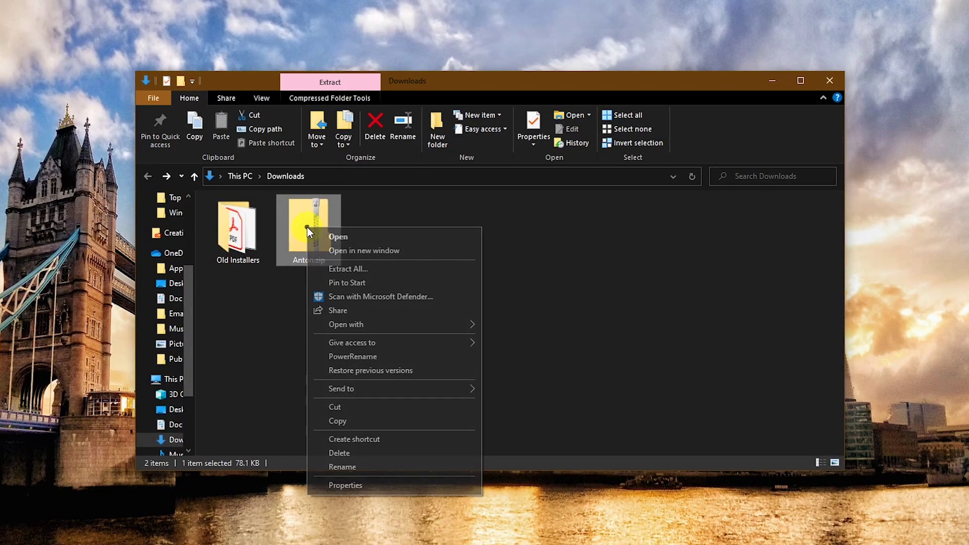
pyautogui.click(348, 270)
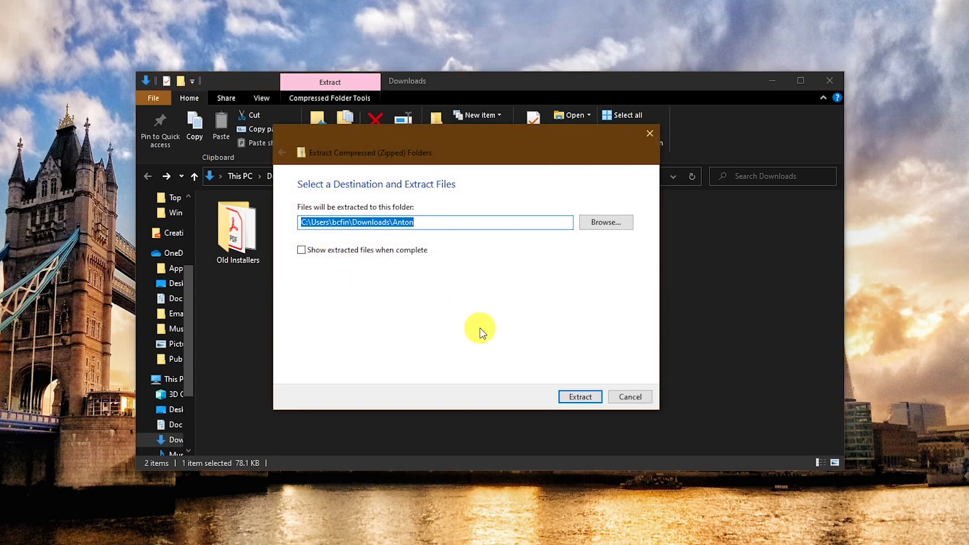
pyautogui.click(575, 397)
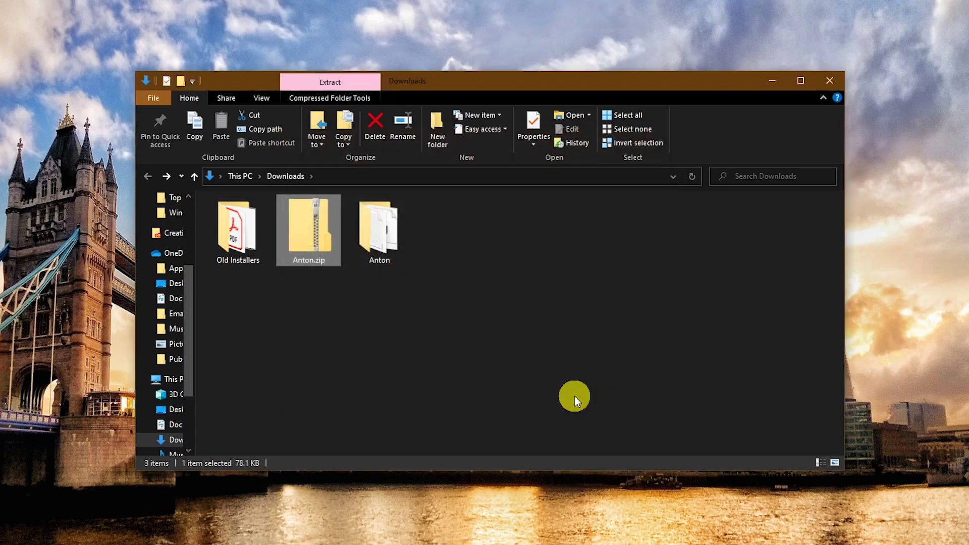
# Step: Install Anton-Regular.ttf from the extracted Anton folder via its right-click Install option
pyautogui.doubleClick(382, 245)
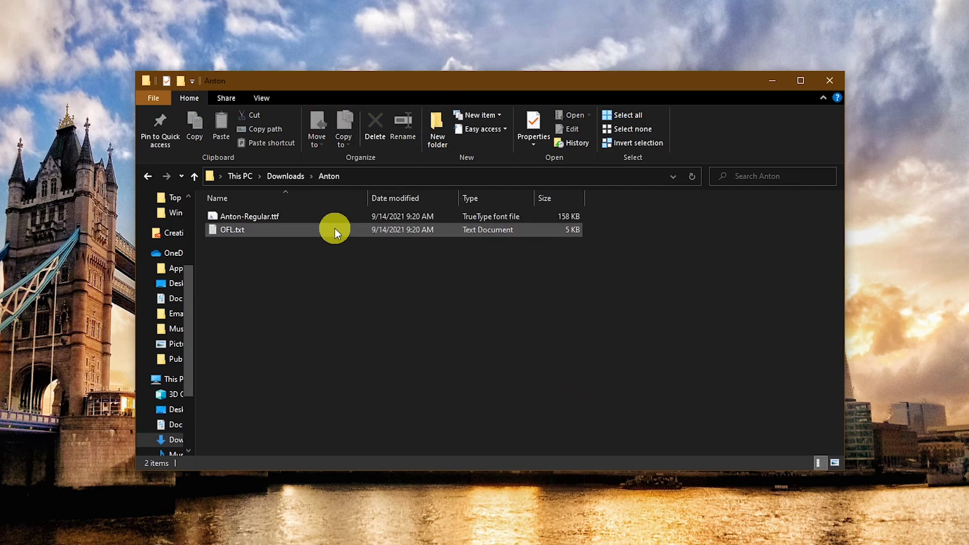
pyautogui.click(325, 218)
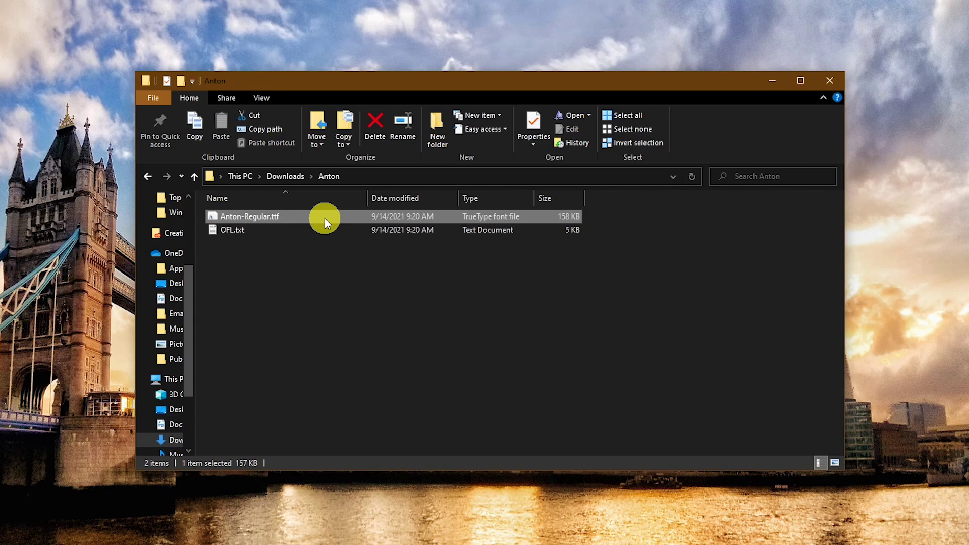
pyautogui.rightClick(325, 218)
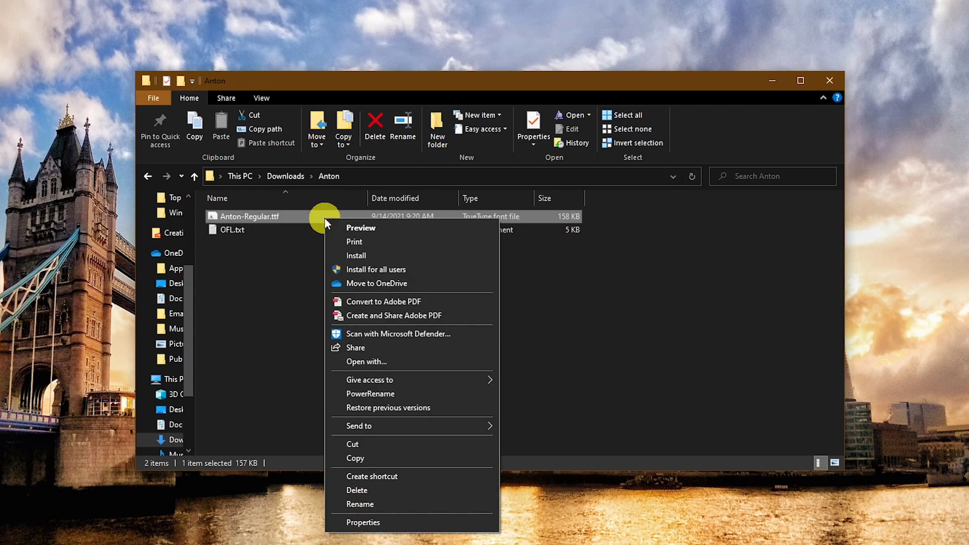
pyautogui.click(383, 260)
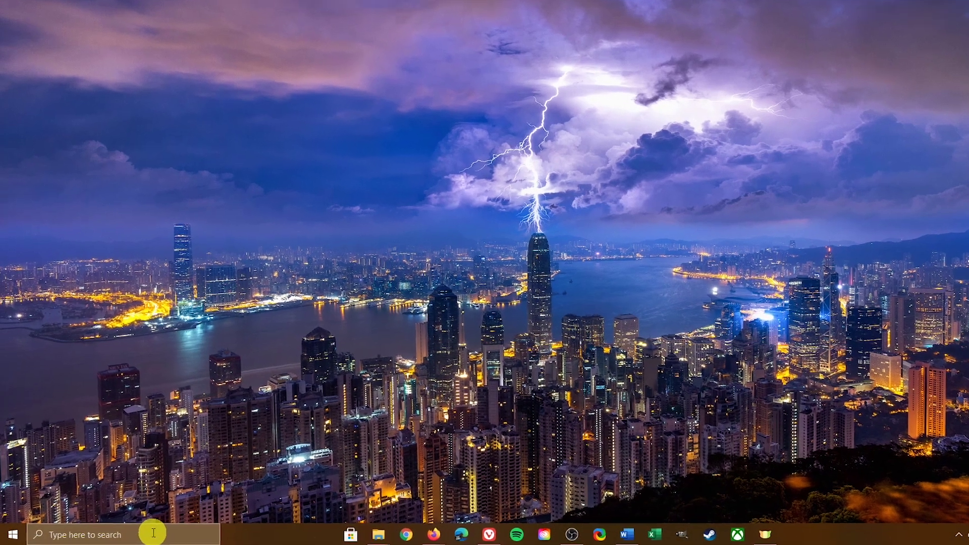
# Step: Search 'font' from the taskbar to reach the Fonts settings page with Add fonts and Available fonts
pyautogui.click(152, 534)
pyautogui.write('fon')
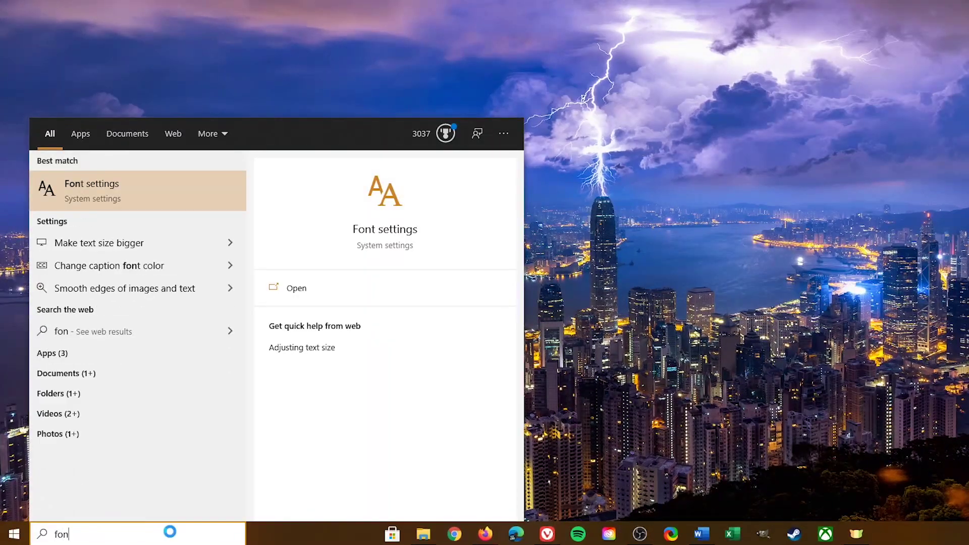
pyautogui.write('t')
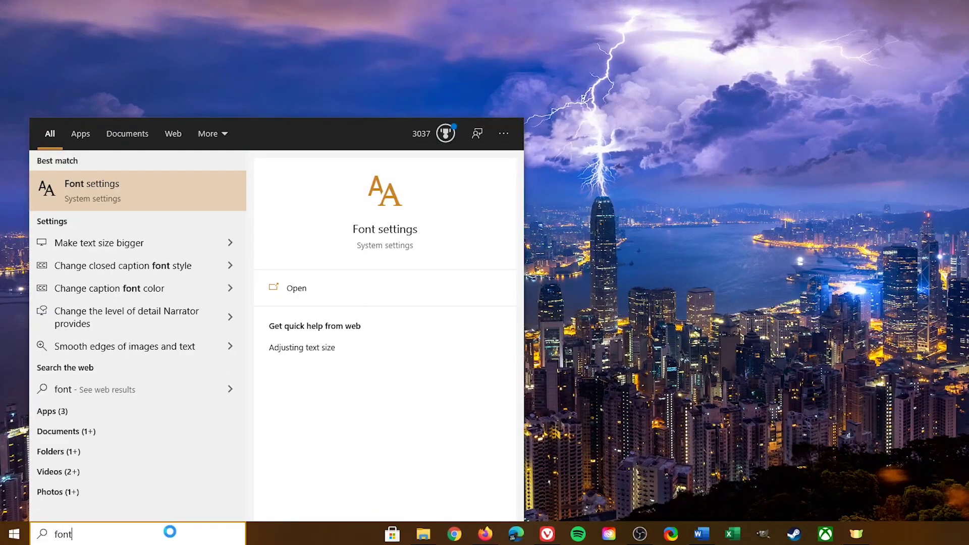
pyautogui.click(152, 201)
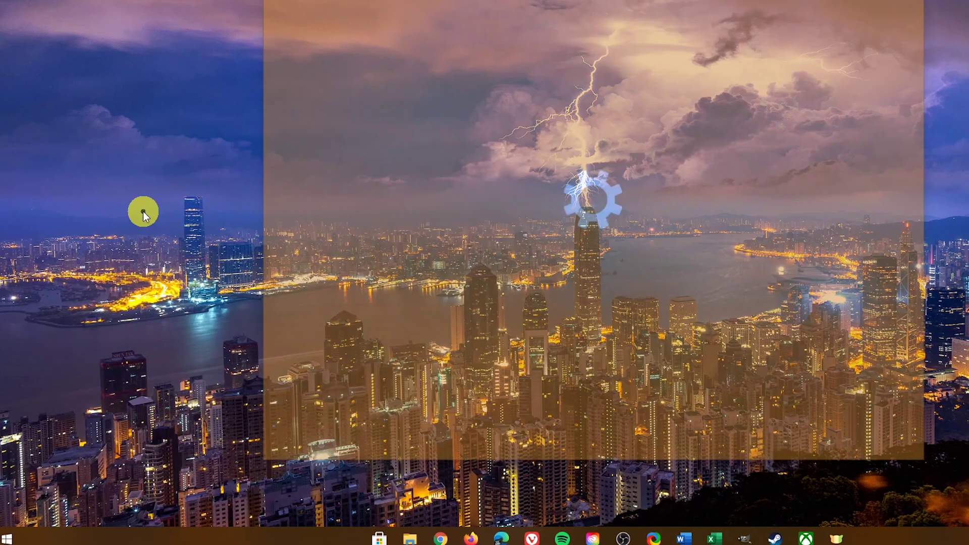
pyautogui.scroll(-3, 361, 371)
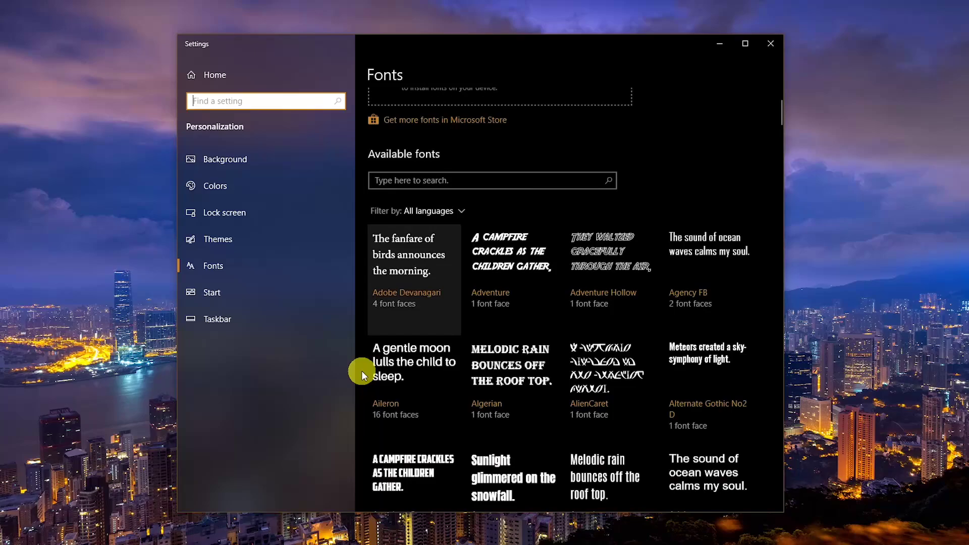
pyautogui.scroll(3, 361, 371)
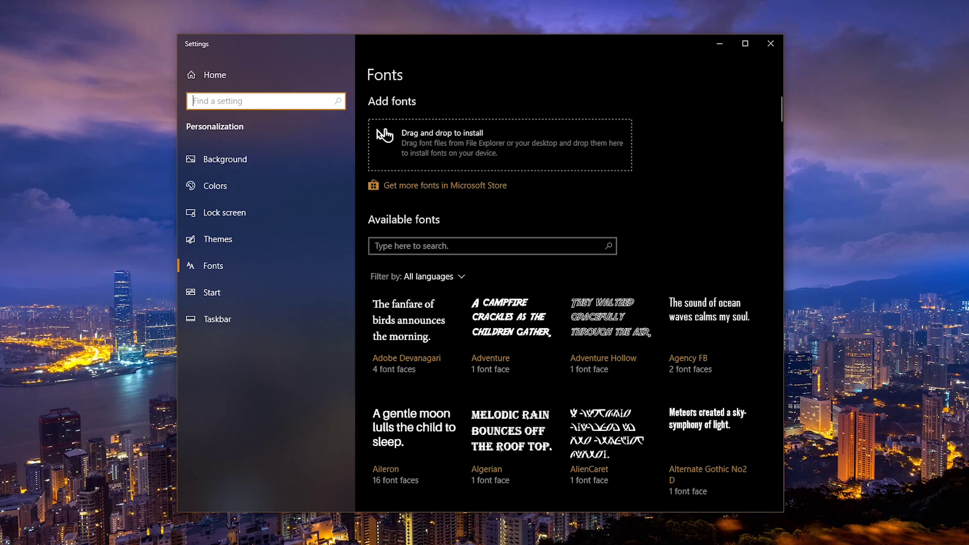
# Step: Drag AlfaSlabOne-Regular.ttf from the Alfa_Slab_One folder onto the Fonts page's drop area to install it
pyautogui.click(328, 530)
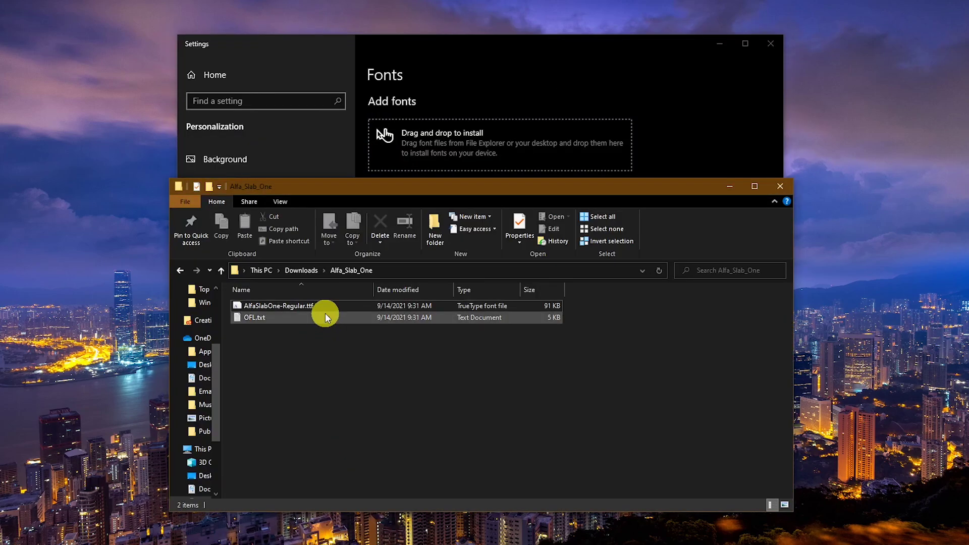
pyautogui.click(325, 306)
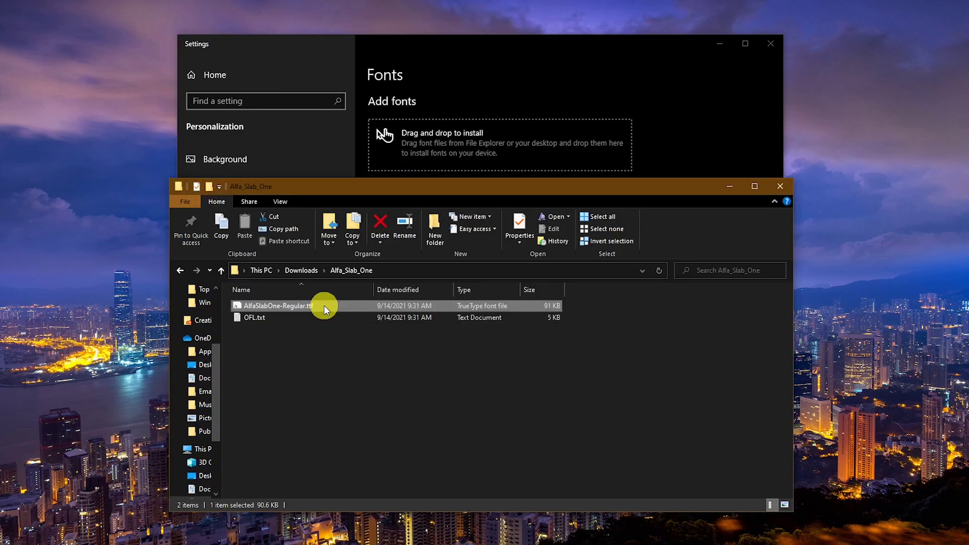
pyautogui.moveTo(325, 305); pyautogui.dragTo(470, 157)
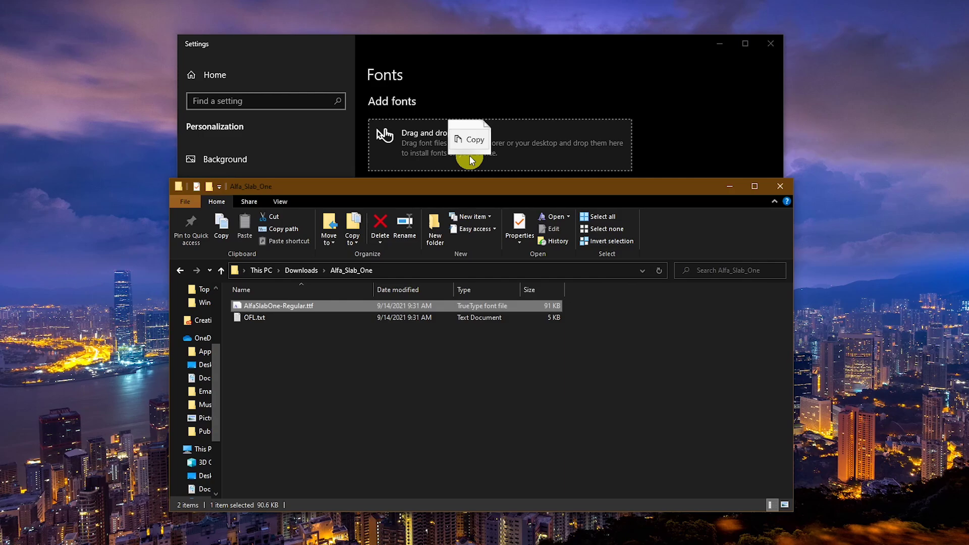
pyautogui.moveTo(470, 155); pyautogui.dragTo(470, 156)
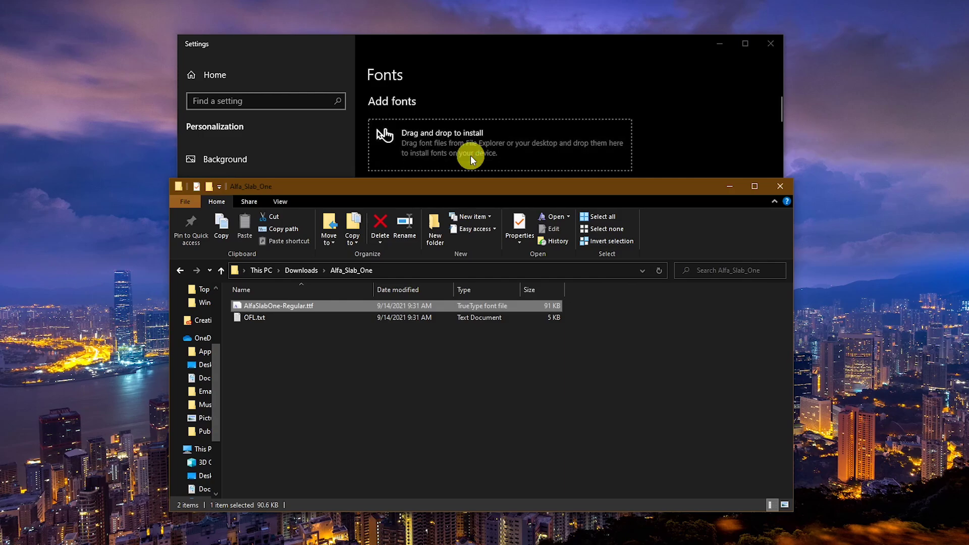
pyautogui.click(475, 155)
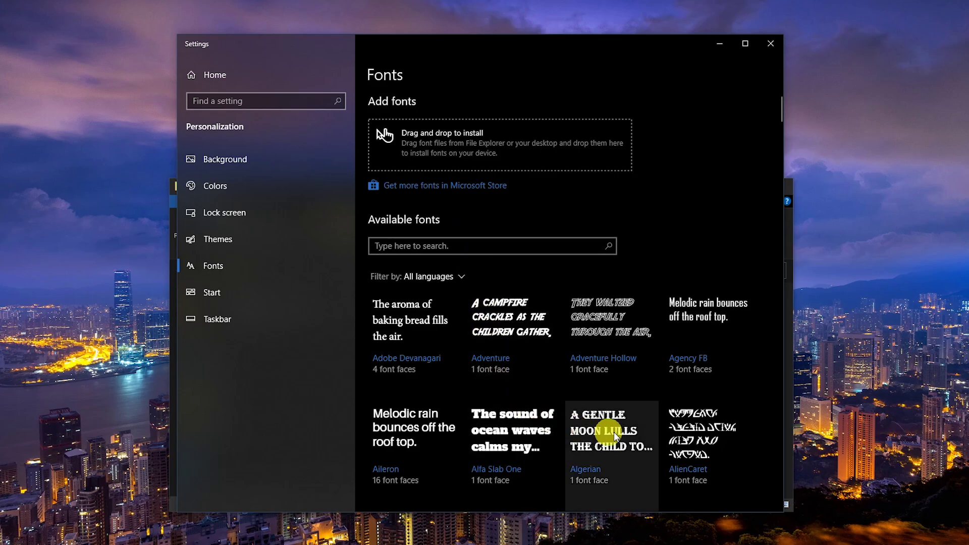
# Step: Open the AlienCaret font's details and confirm its permanent uninstall
pyautogui.click(719, 450)
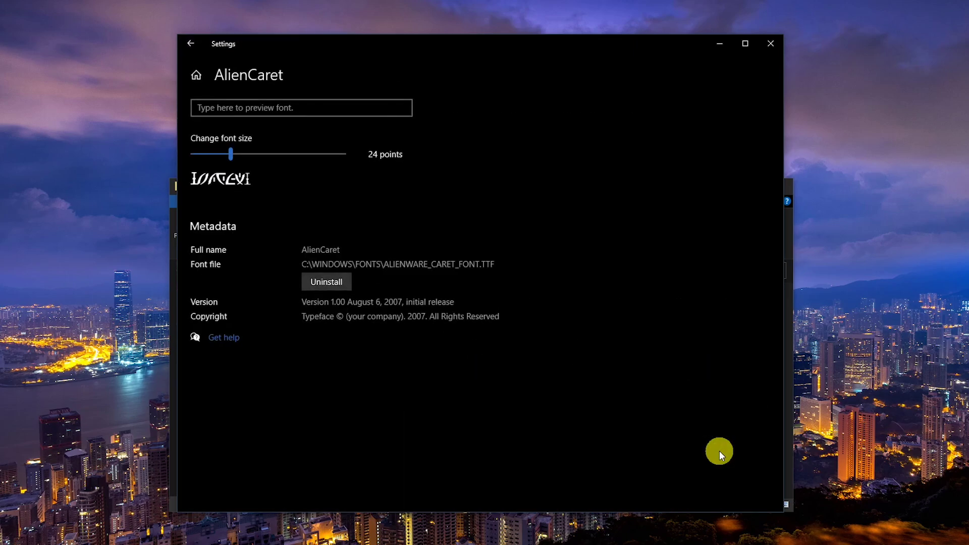
pyautogui.click(329, 286)
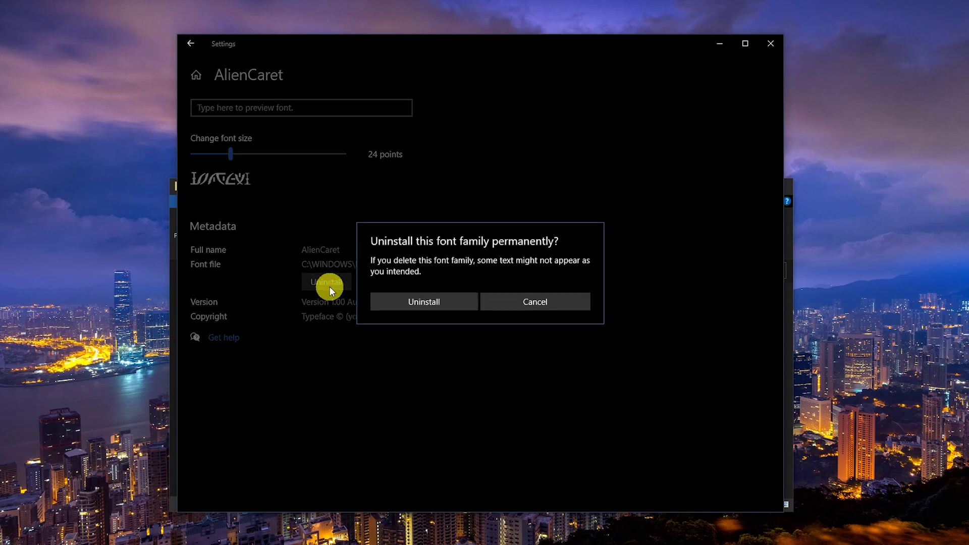
pyautogui.click(415, 307)
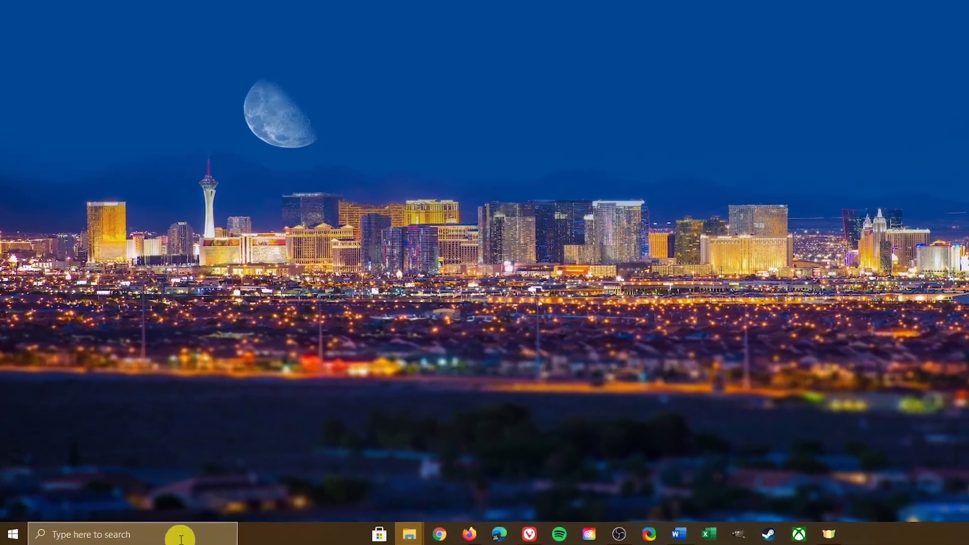
# Step: Open Control Panel from search, keep Large icons view, and go into the Fonts folder
pyautogui.click(149, 538)
pyautogui.write('control')
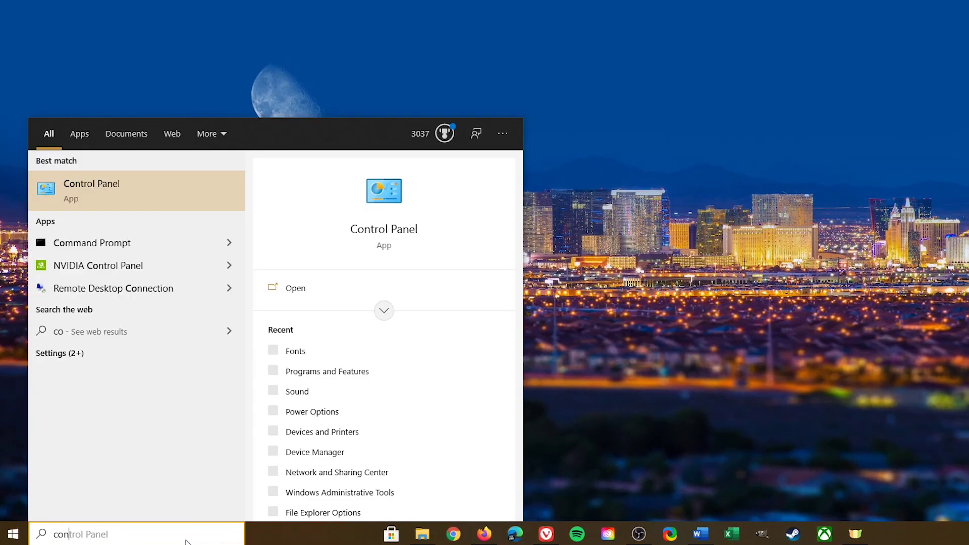
pyautogui.write(' panel')
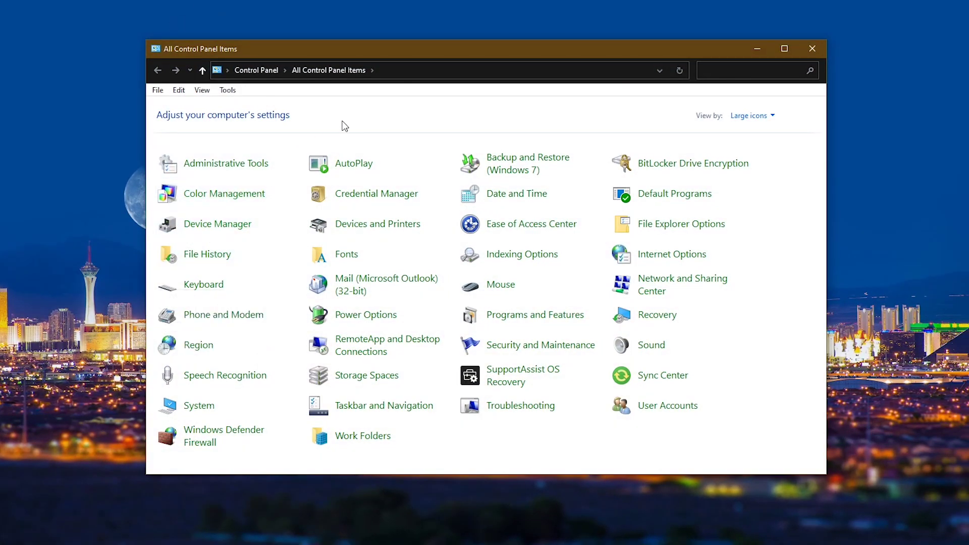
pyautogui.click(757, 117)
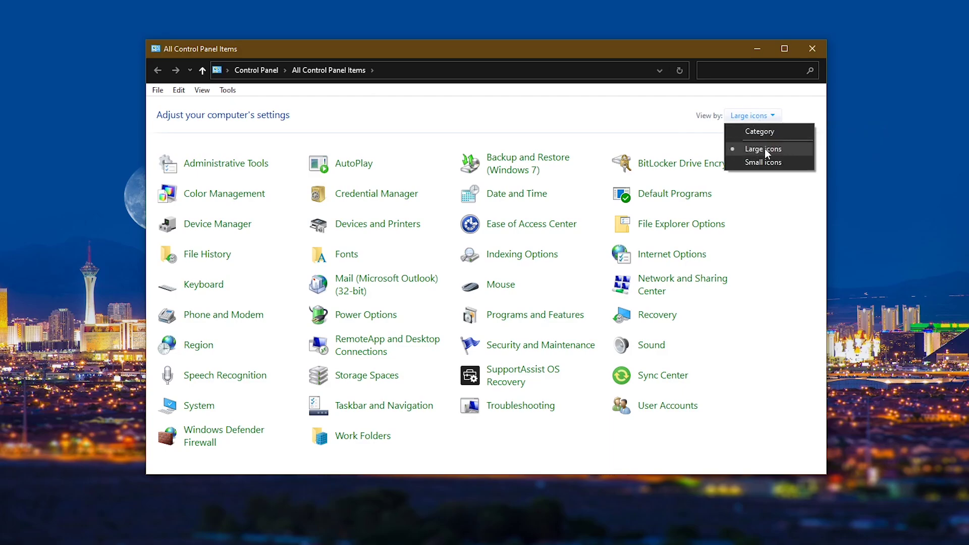
pyautogui.click(765, 148)
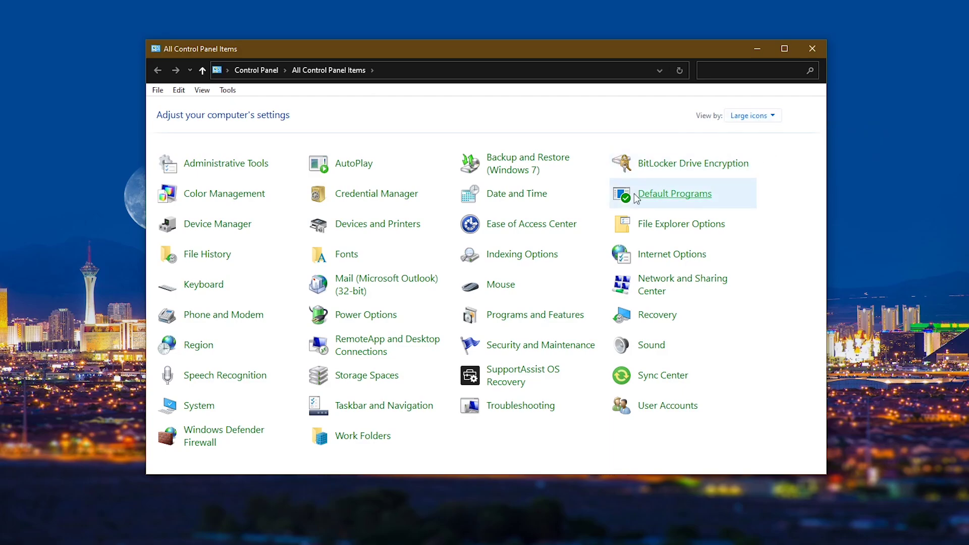
pyautogui.click(360, 254)
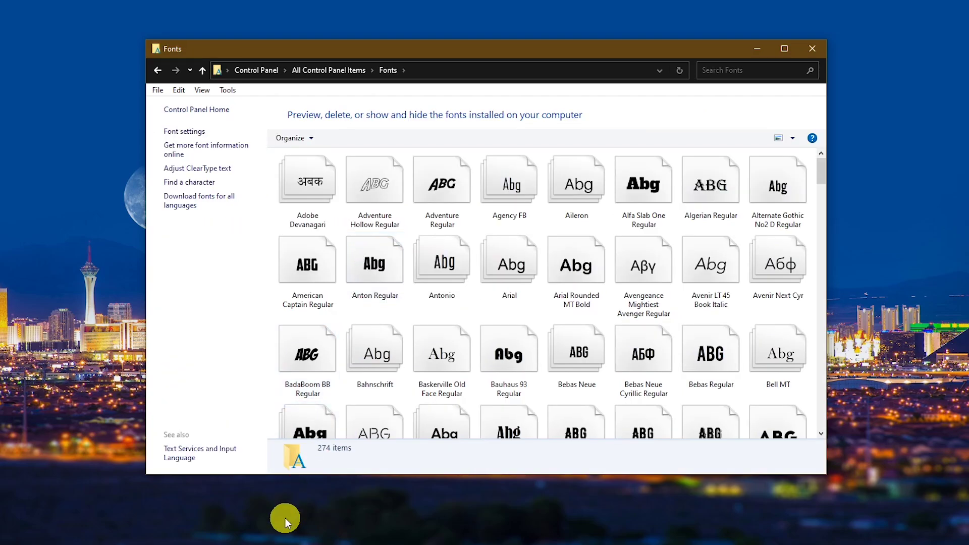
# Step: Shift-select all 14 IBM Plex Mono .ttf files and drop them into the Fonts window to install
pyautogui.click(364, 530)
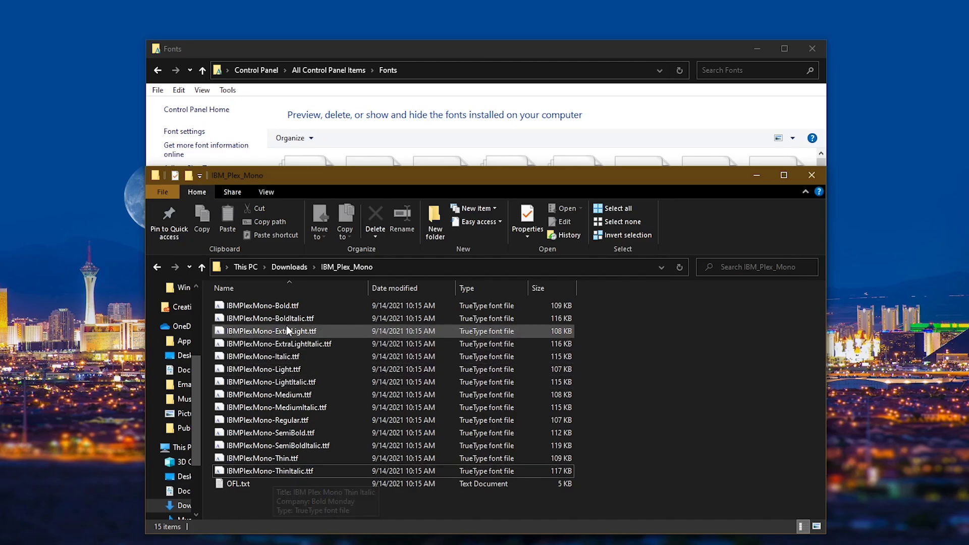
pyautogui.click(290, 310)
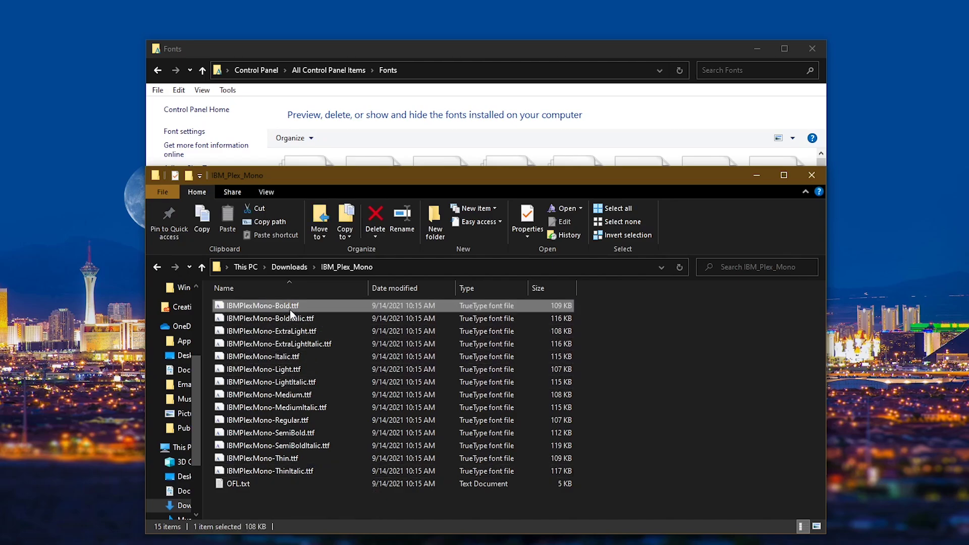
pyautogui.keyDown('shift'); pyautogui.click(287, 472); pyautogui.keyUp('shift')
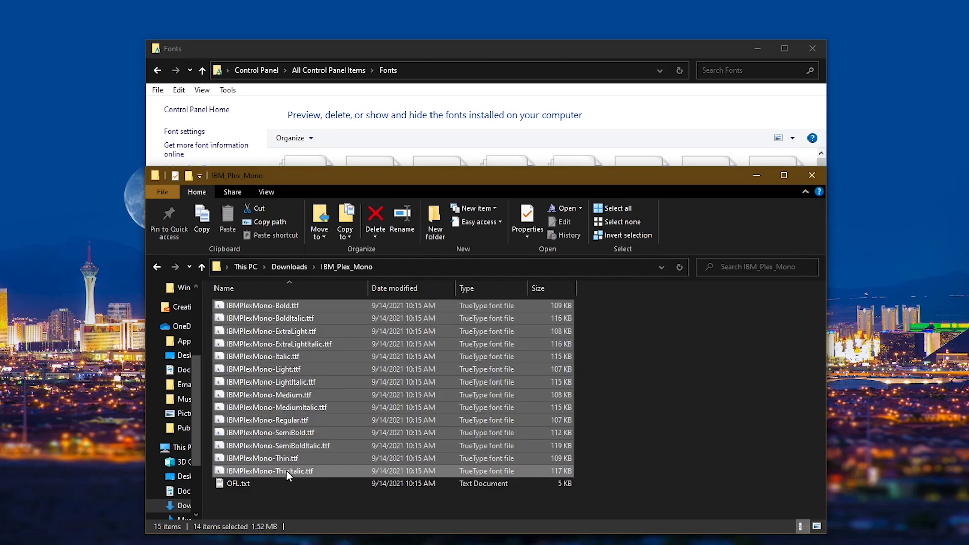
pyautogui.moveTo(286, 471); pyautogui.dragTo(492, 144)
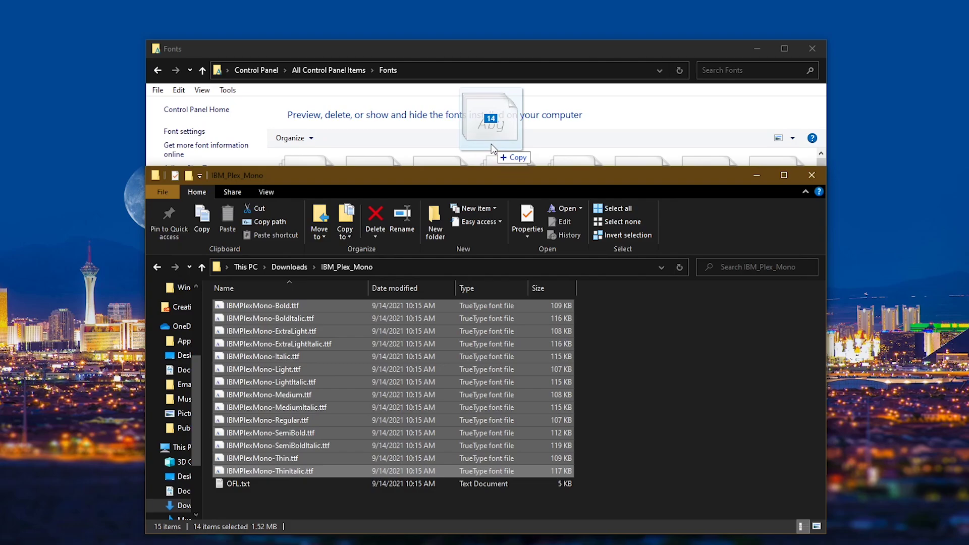
pyautogui.moveTo(492, 144); pyautogui.dragTo(491, 144)
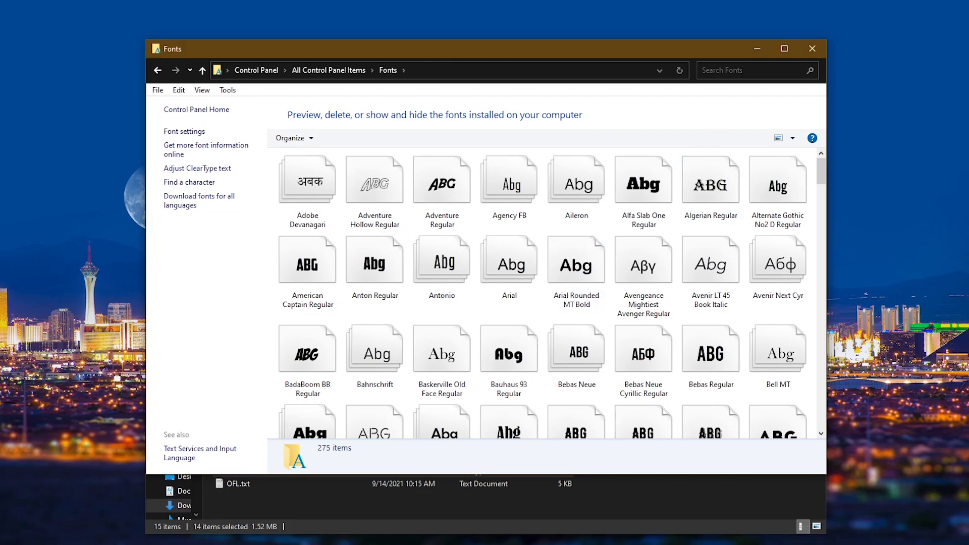
pyautogui.click(748, 70)
pyautogui.write('ibm')
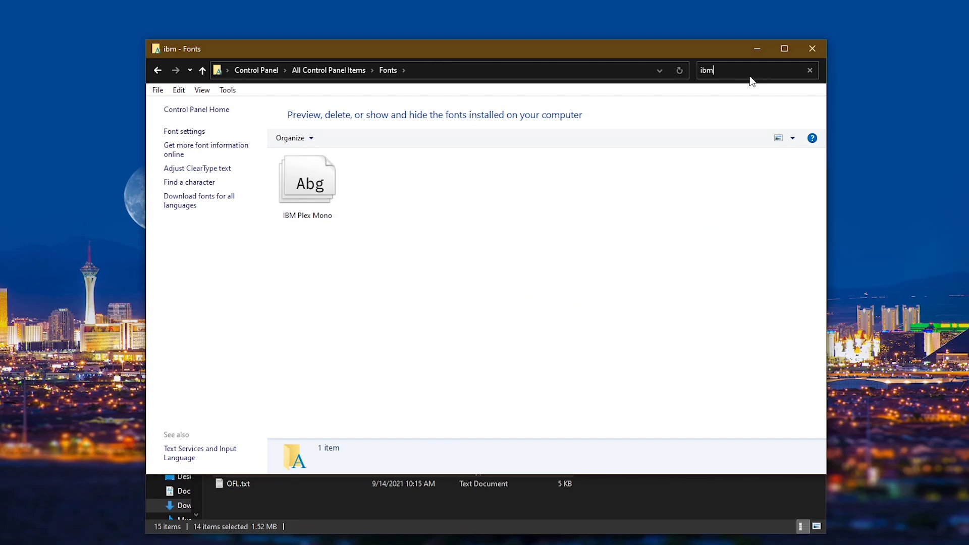
pyautogui.doubleClick(325, 176)
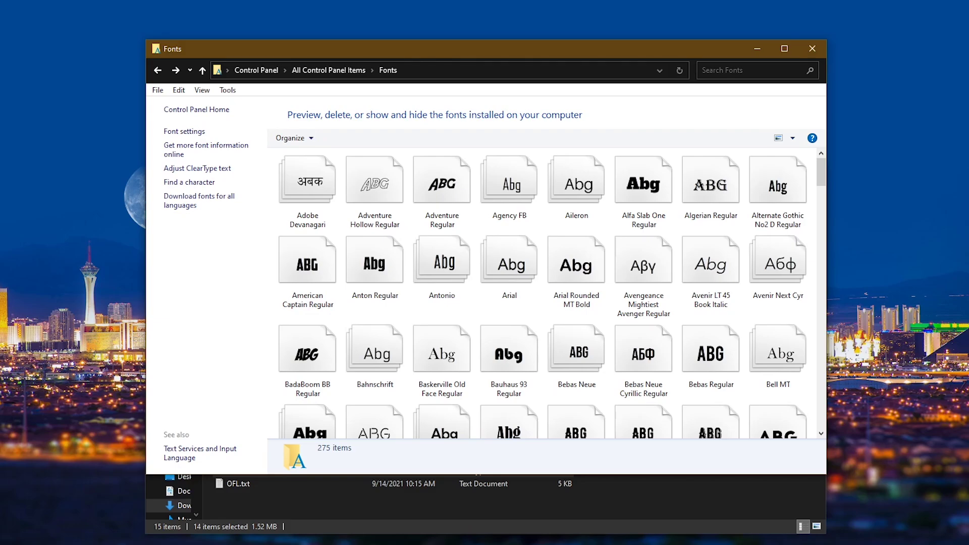
# Step: Delete the Avenir Next Cyr family and confirm removing its 16 fonts
pyautogui.click(772, 271)
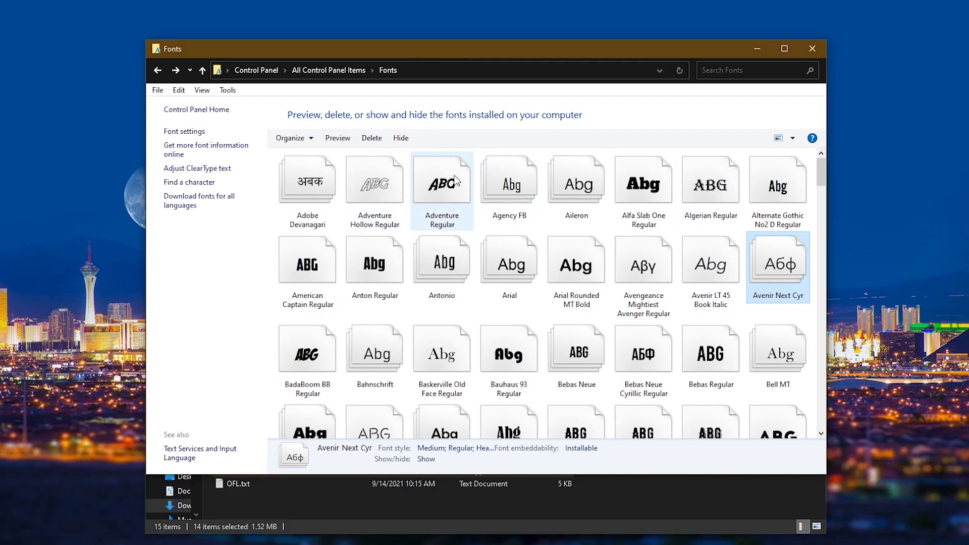
pyautogui.rightClick(768, 267)
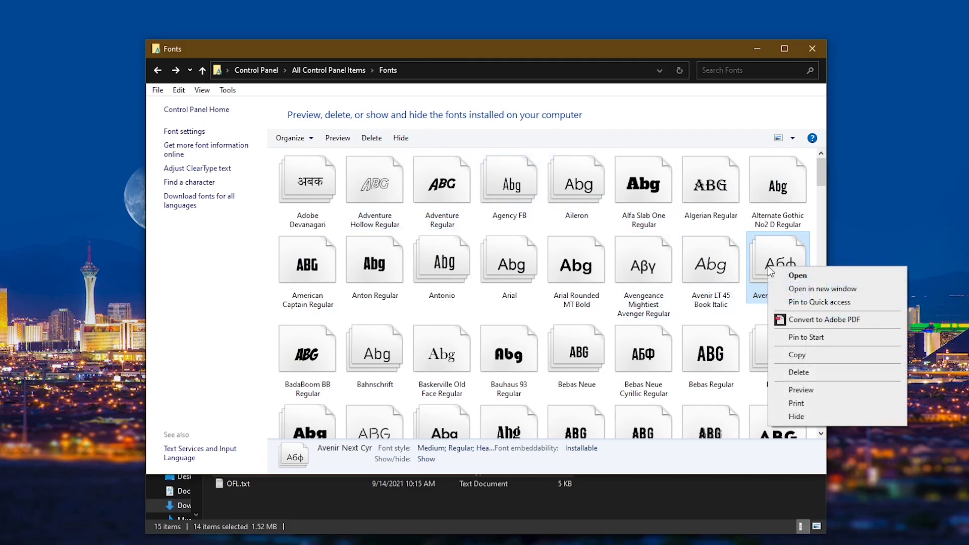
pyautogui.click(799, 373)
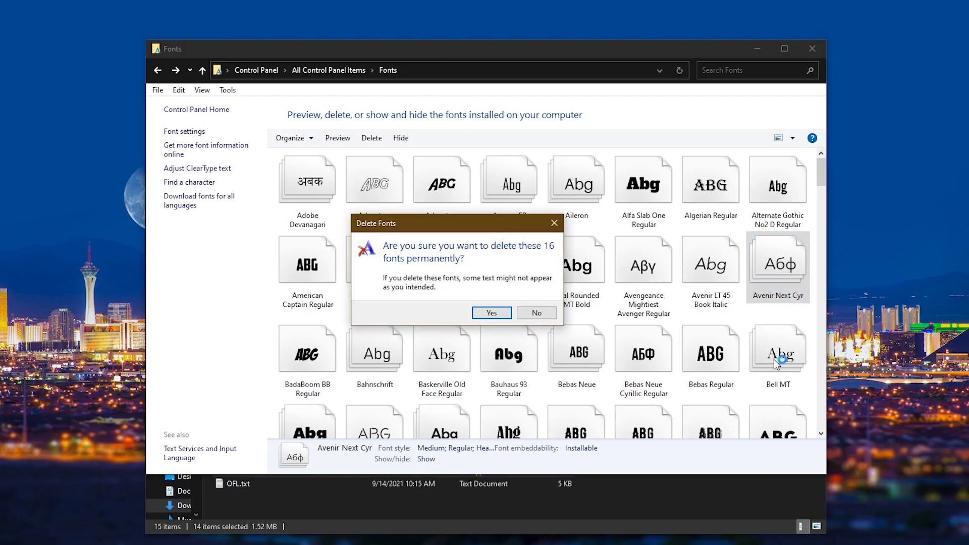
pyautogui.click(502, 316)
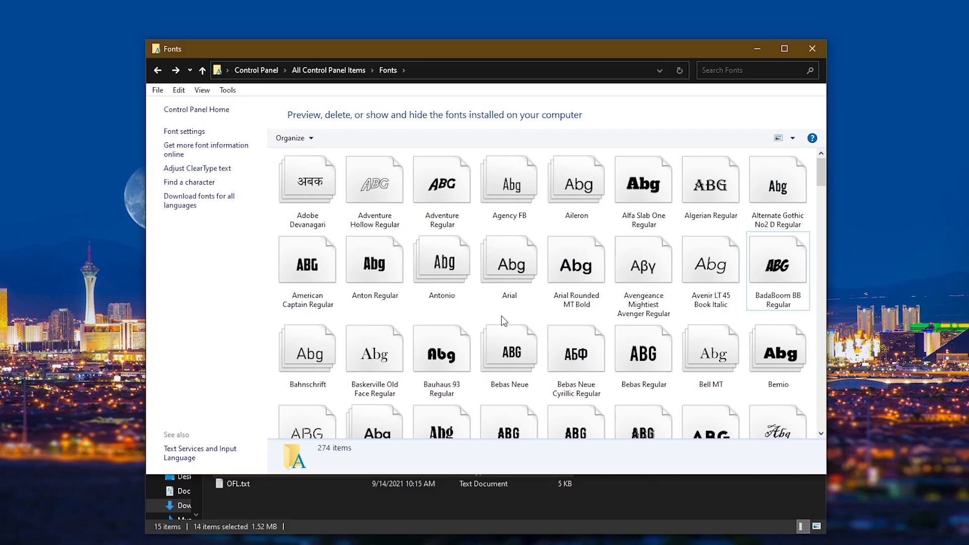